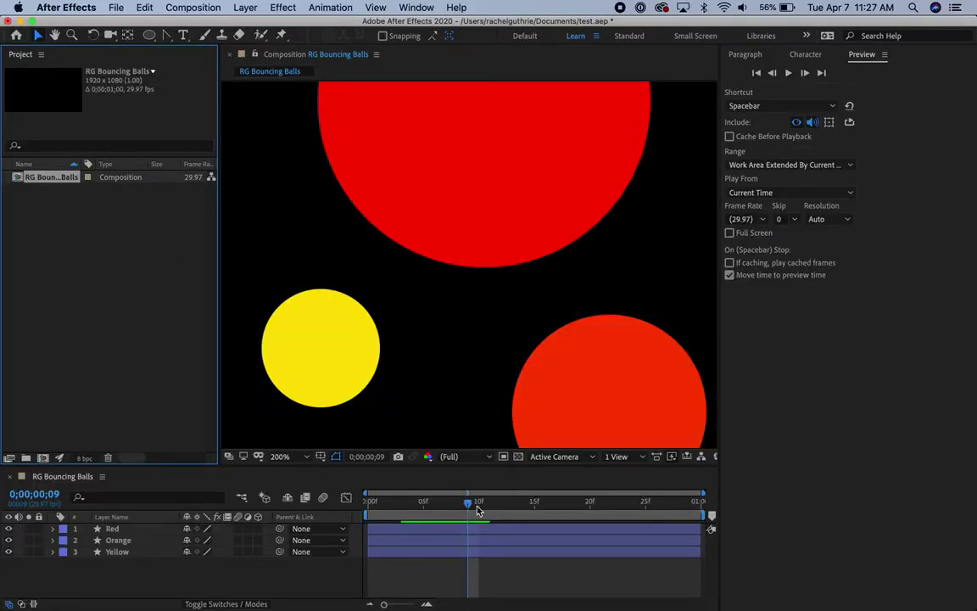
# Step: Move the RG Bouncing Balls current-time indicator back to 0;00;00;00
pyautogui.moveTo(468, 501); pyautogui.dragTo(359, 501)
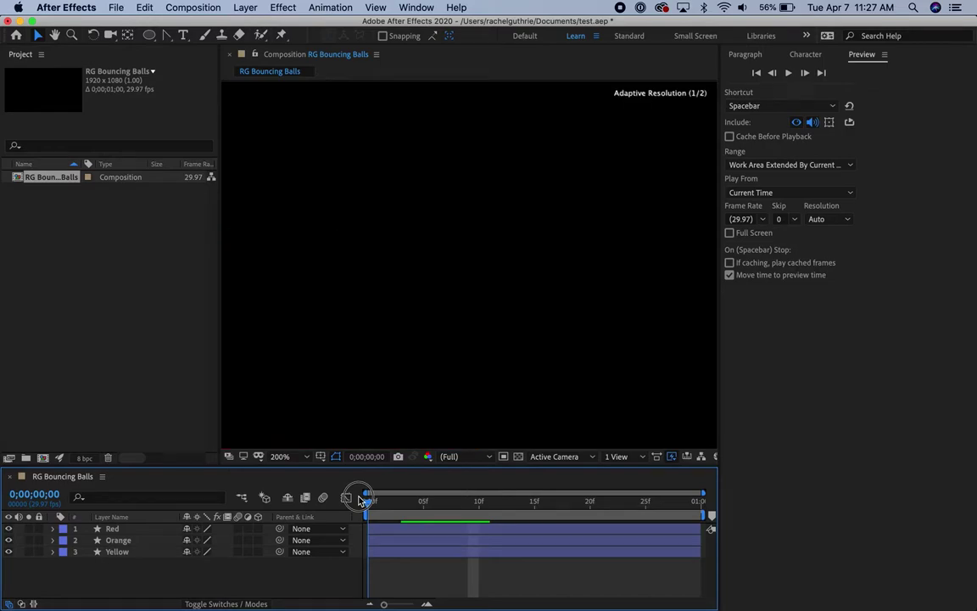
# Step: Use File > Save As to store the project as RGBounce.aep in the Desktop folder
pyautogui.click(116, 8)
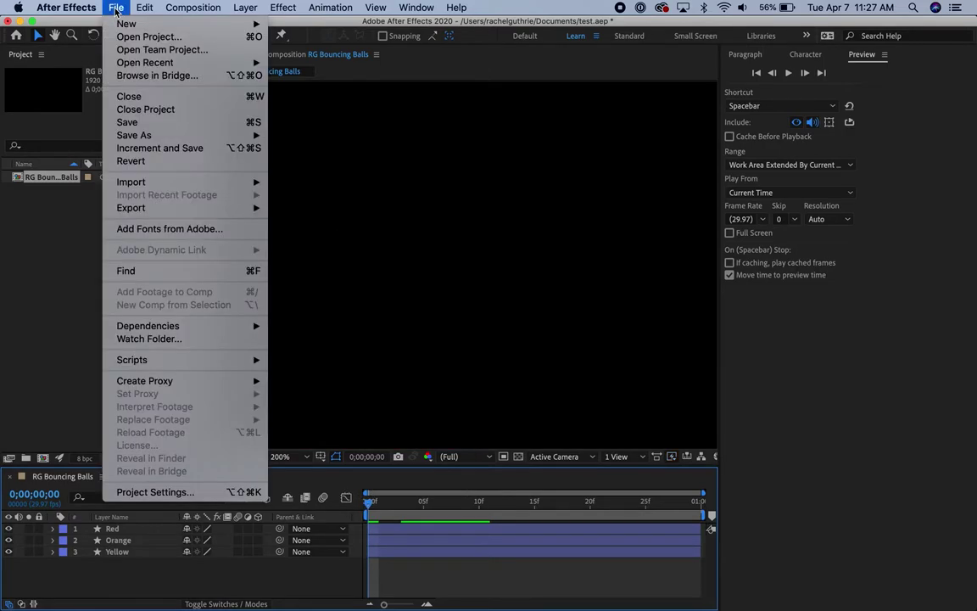
pyautogui.moveTo(127, 136)
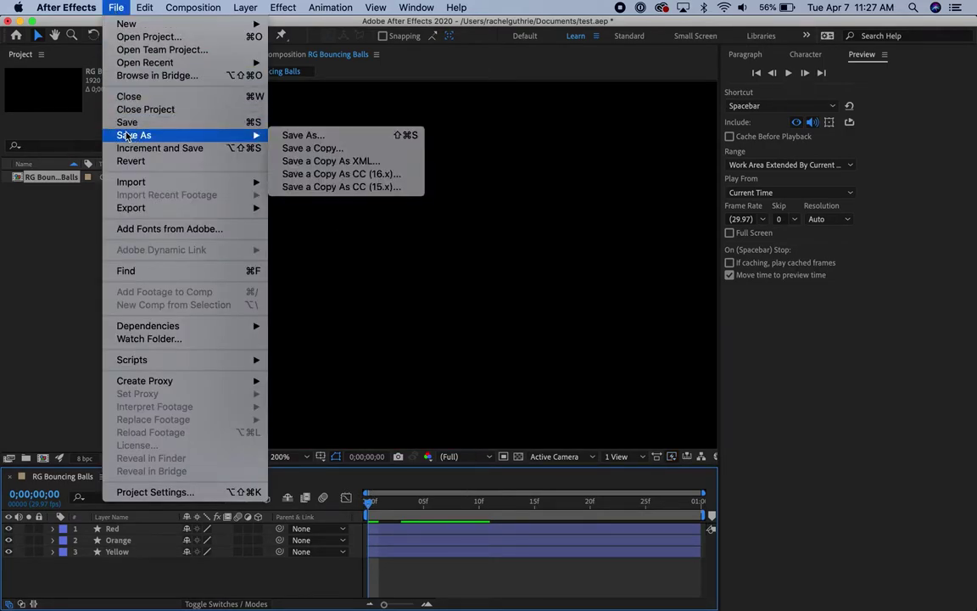
pyautogui.click(299, 136)
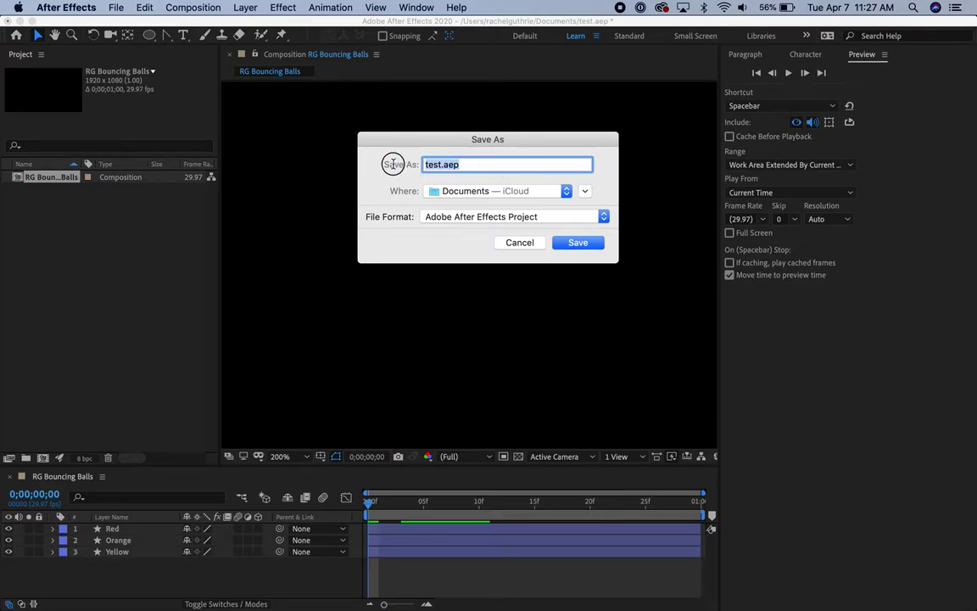
pyautogui.write('RGBounce')
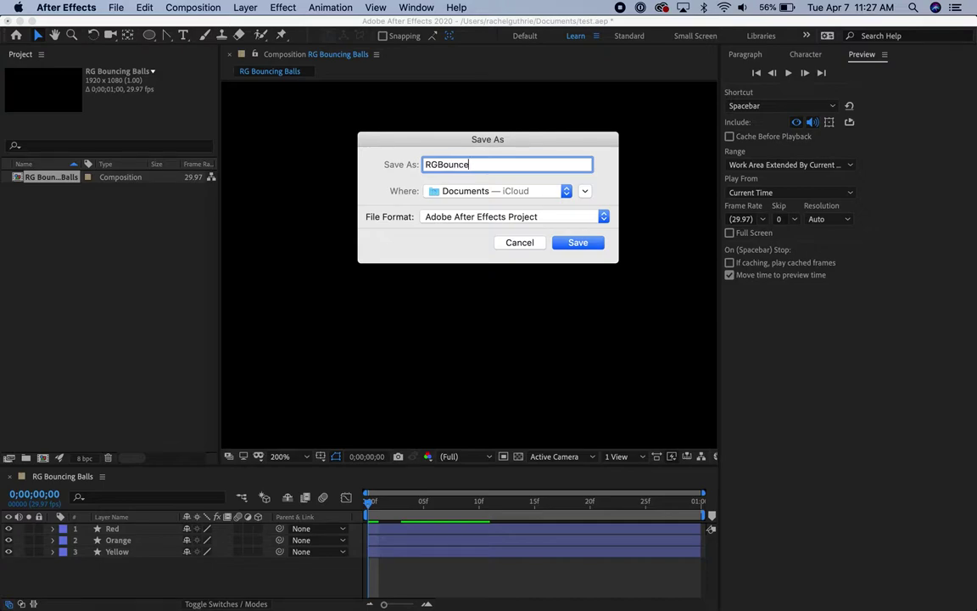
pyautogui.moveTo(438, 165); pyautogui.dragTo(414, 166)
pyautogui.click(585, 192)
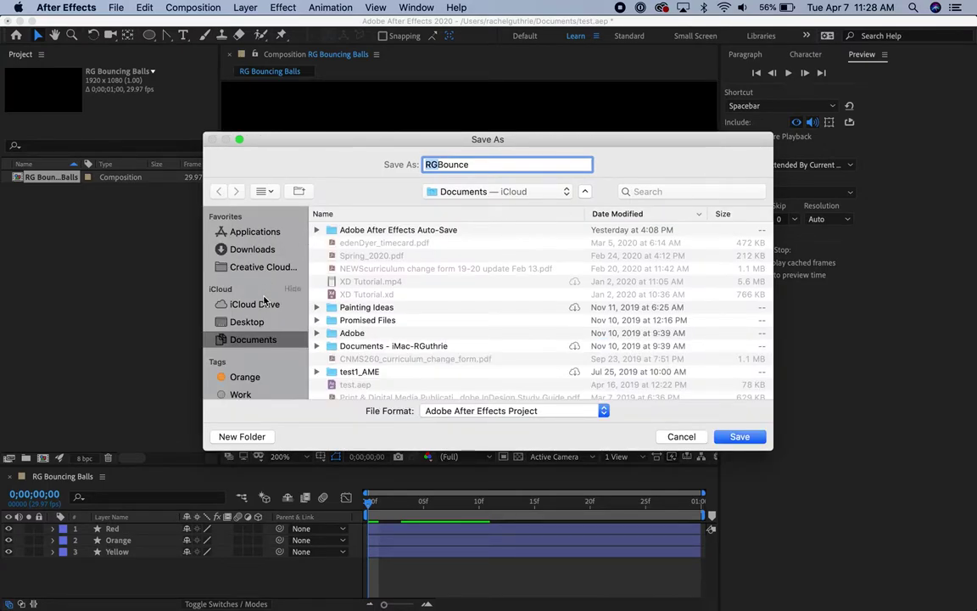
pyautogui.click(254, 325)
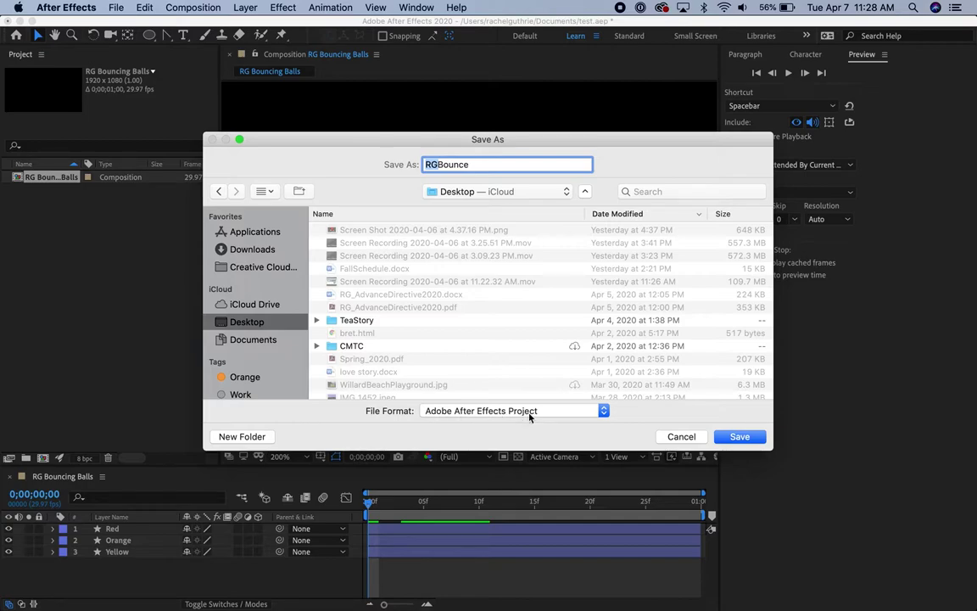
pyautogui.click(744, 436)
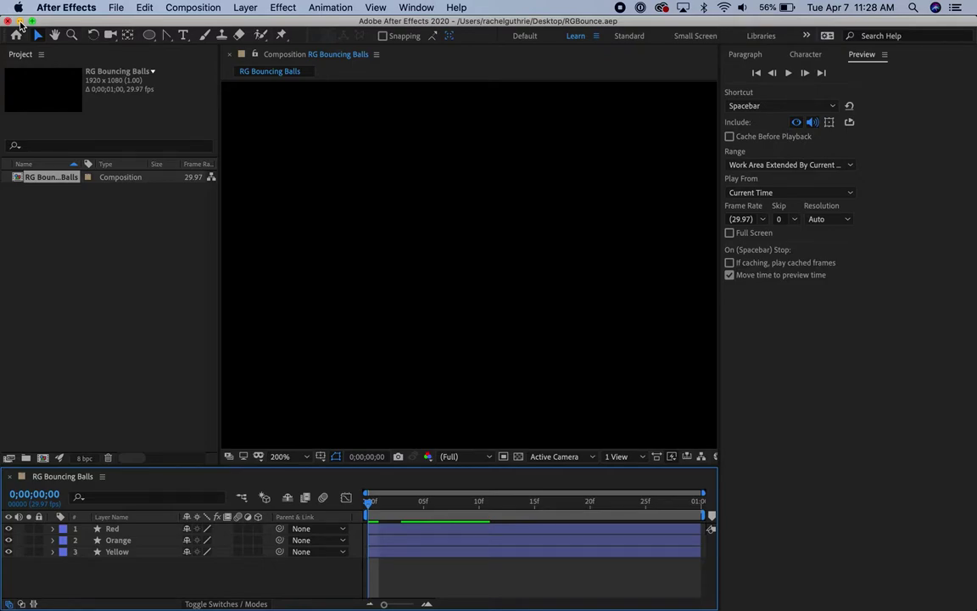
# Step: Search Spotlight for 'Adobe Media' and launch Adobe Media Encoder 2020
pyautogui.moveTo(447, 607)
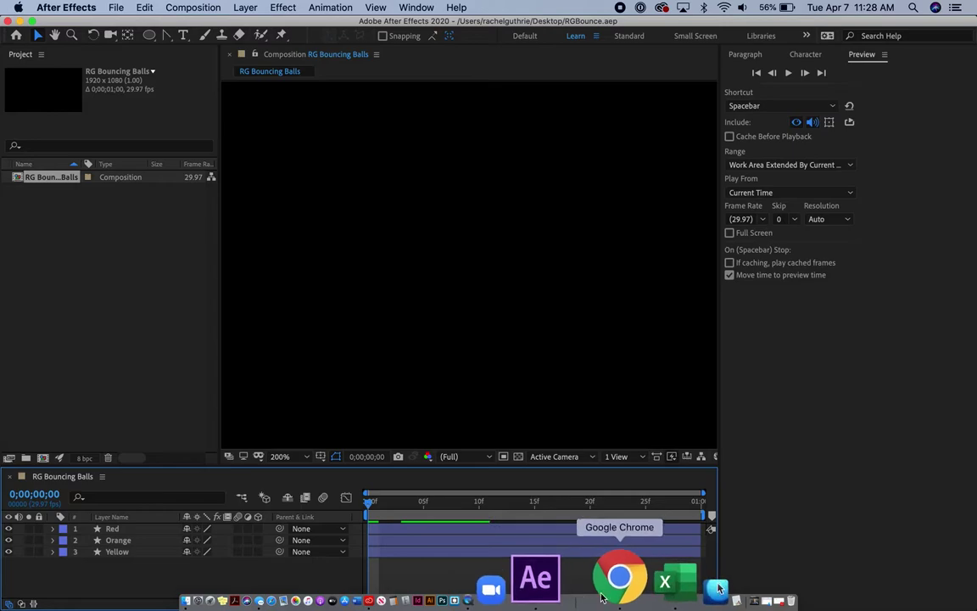
pyautogui.click(913, 8)
pyautogui.write('Ad')
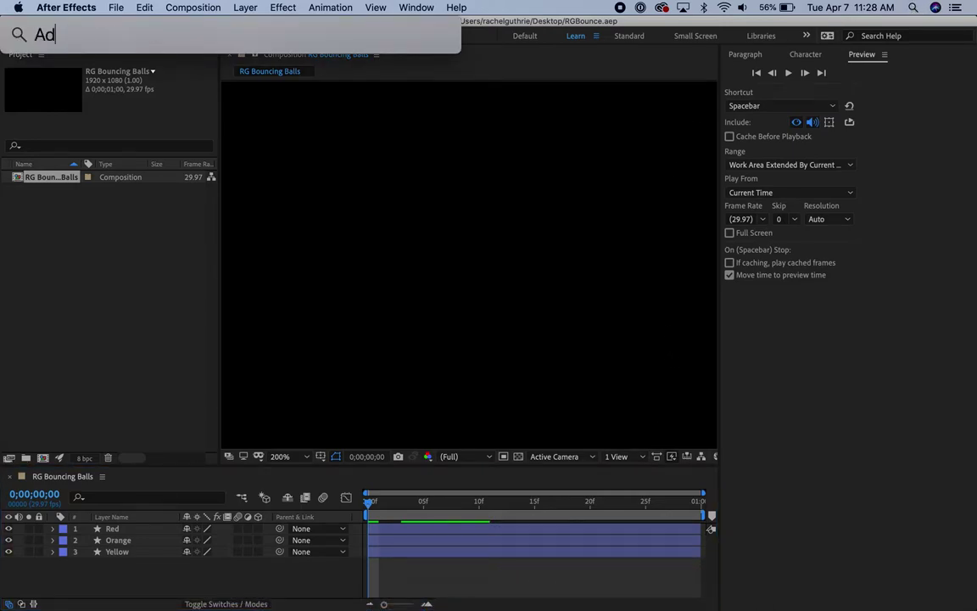
pyautogui.write('obe Media')
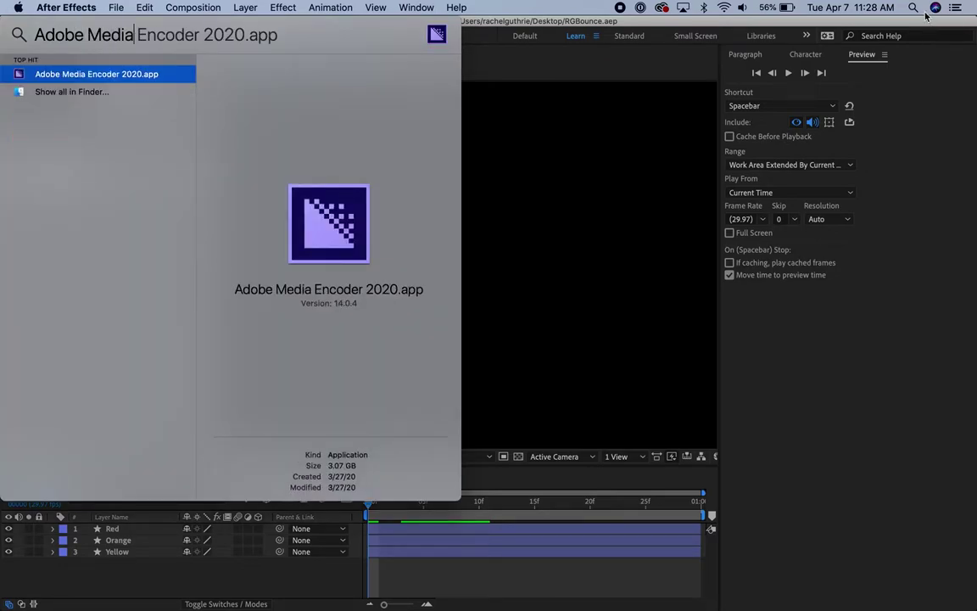
pyautogui.press('super+a')
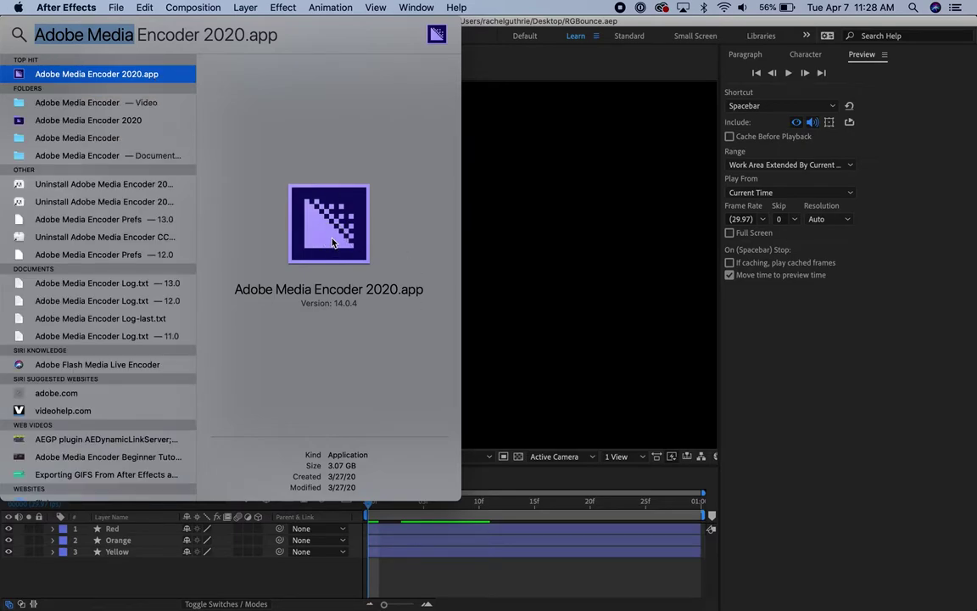
pyautogui.press('Return')
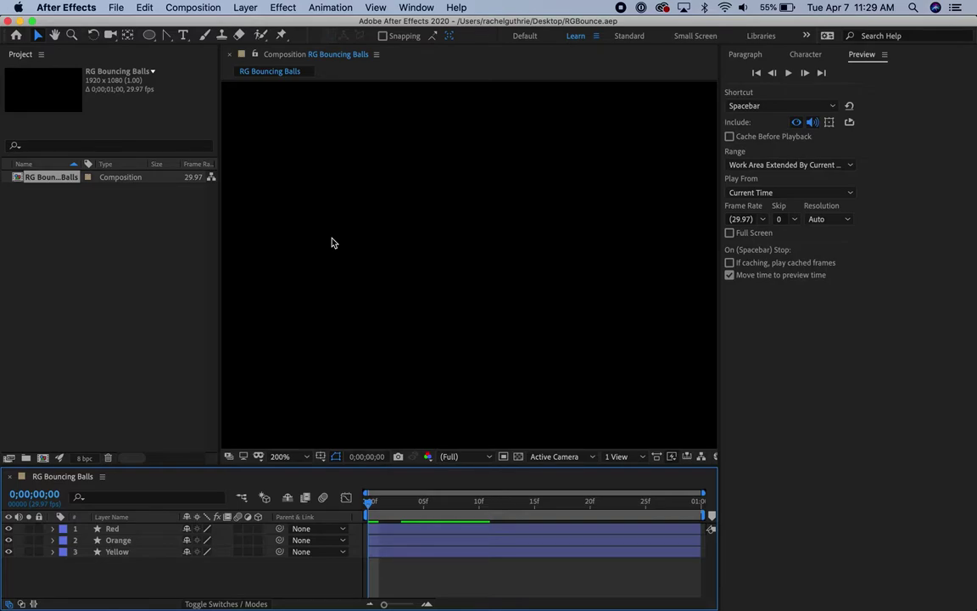
pyautogui.moveTo(639, 608)
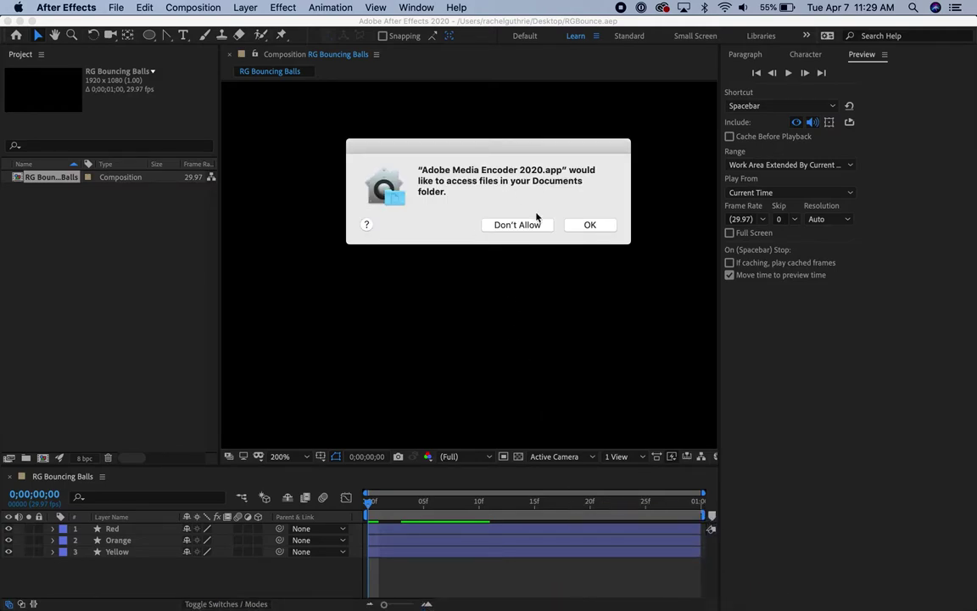
# Step: Allow Adobe Media Encoder to access the Documents folder
pyautogui.click(594, 226)
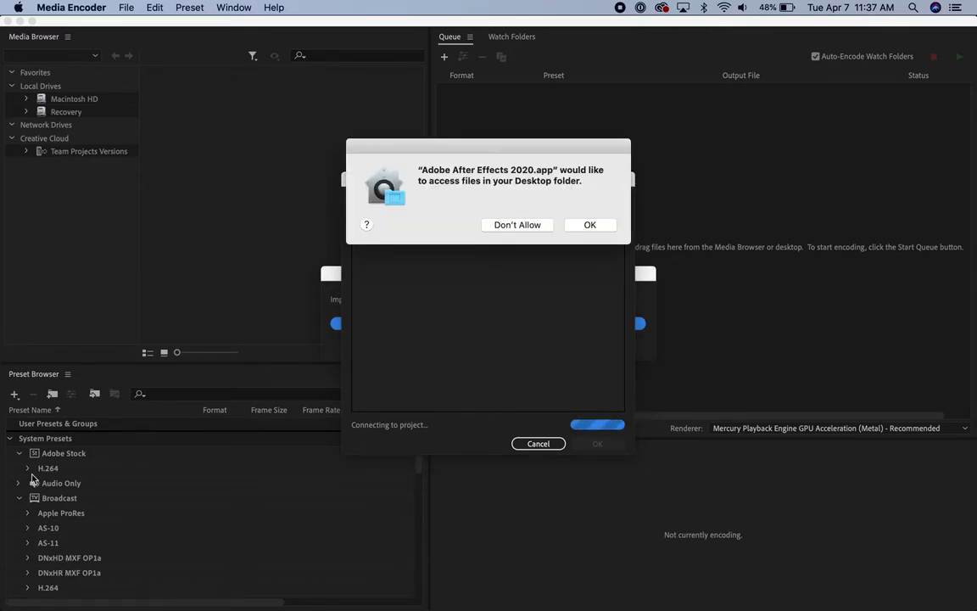
# Step: Grant Desktop access, then import the RG Bouncing Balls composition into the queue
pyautogui.click(589, 224)
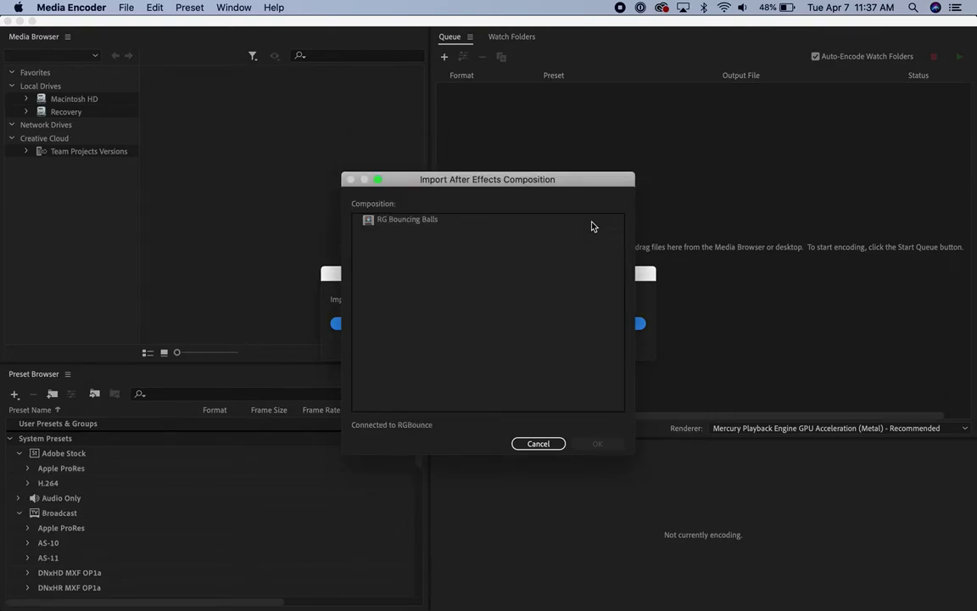
pyautogui.click(411, 222)
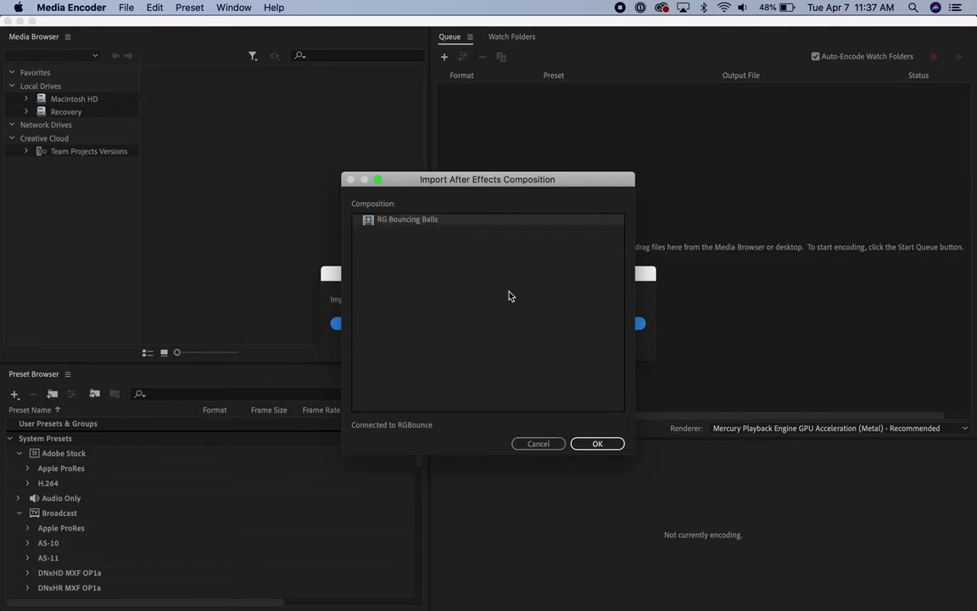
pyautogui.click(597, 442)
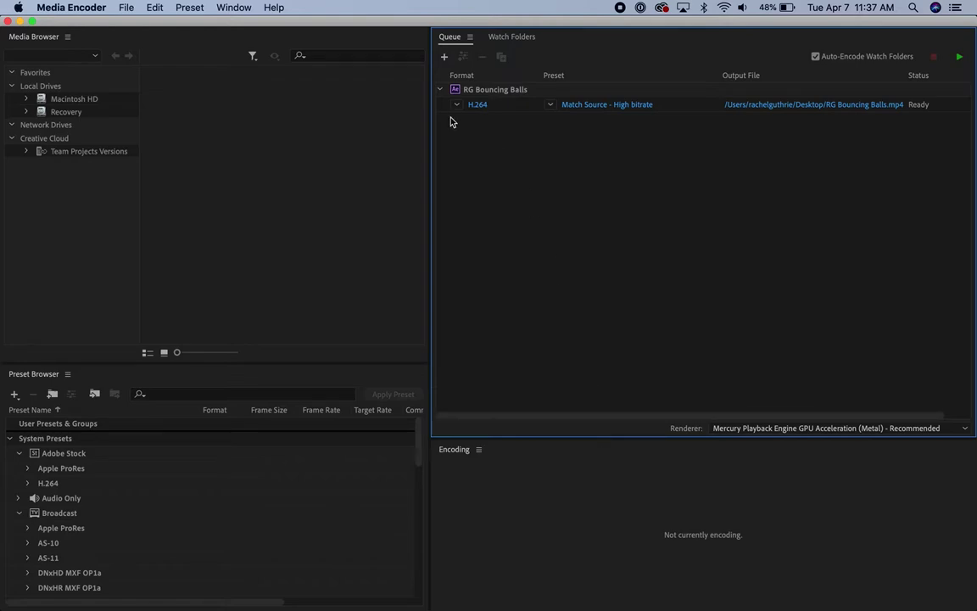
# Step: Select the queued RG Bouncing Balls item and pick YouTube 1080p Full HD under Web Video > Social Media
pyautogui.click(510, 95)
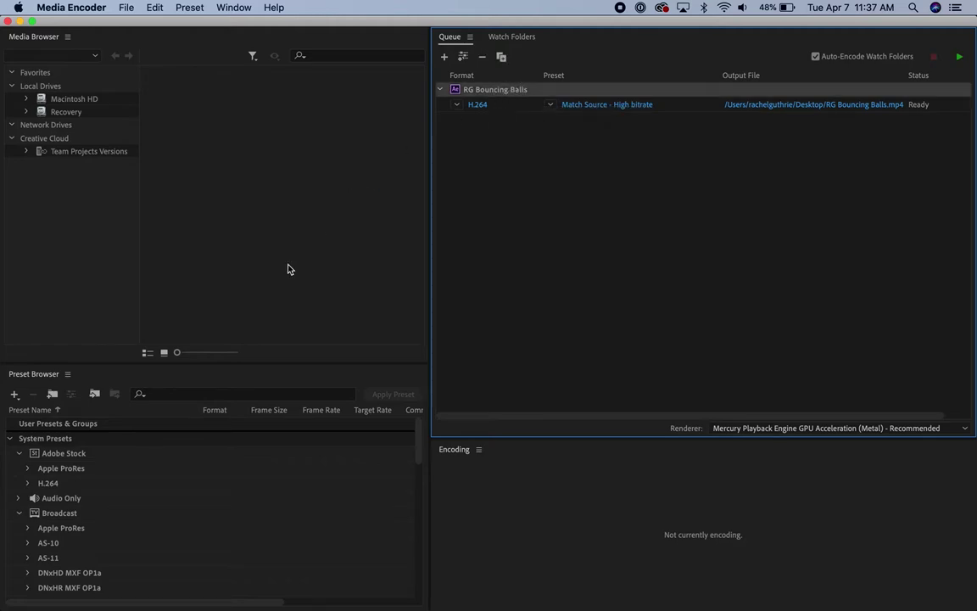
pyautogui.scroll(-5, 154, 495)
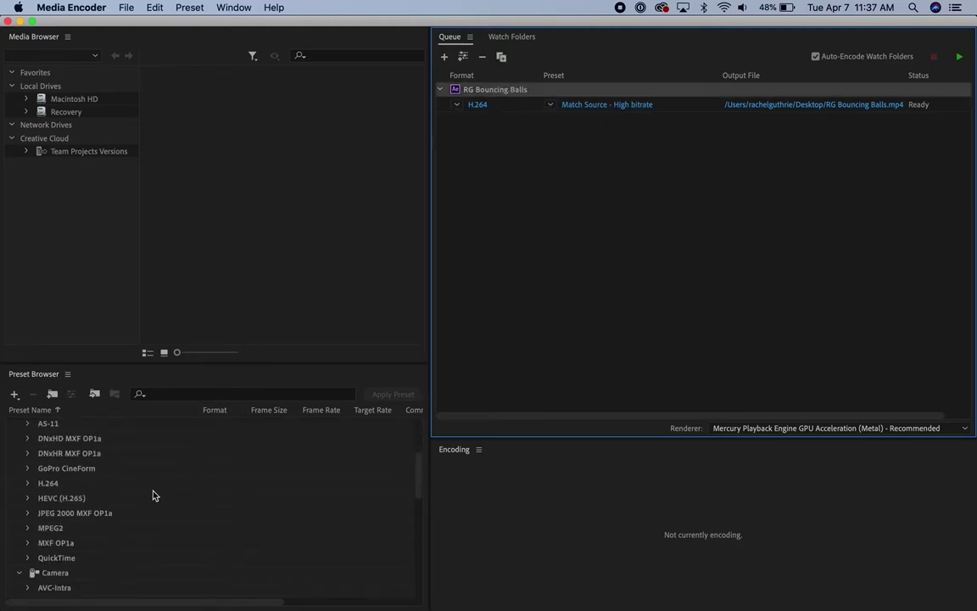
pyautogui.scroll(-5, 154, 496)
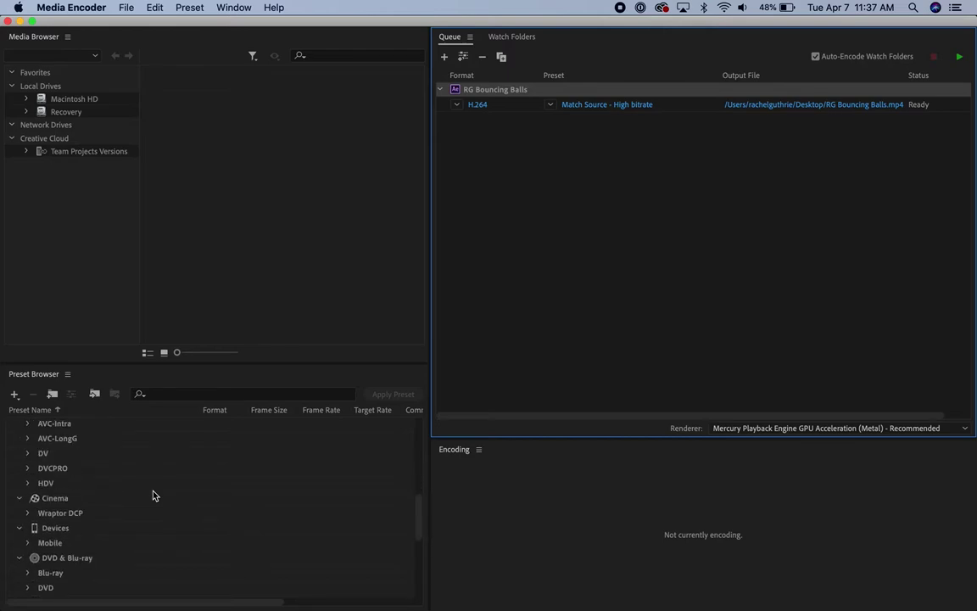
pyautogui.scroll(-6, 153, 495)
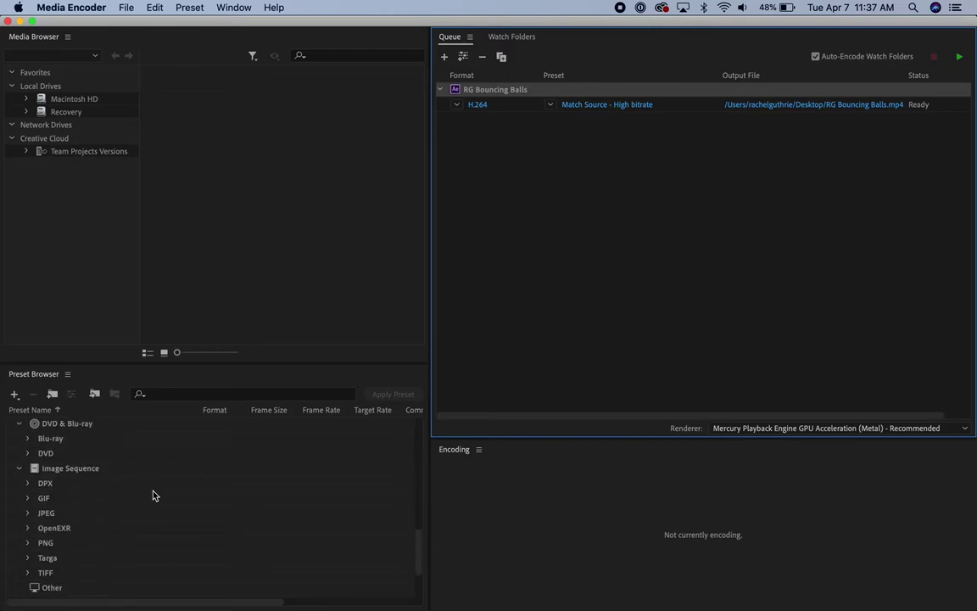
pyautogui.scroll(-2, 154, 496)
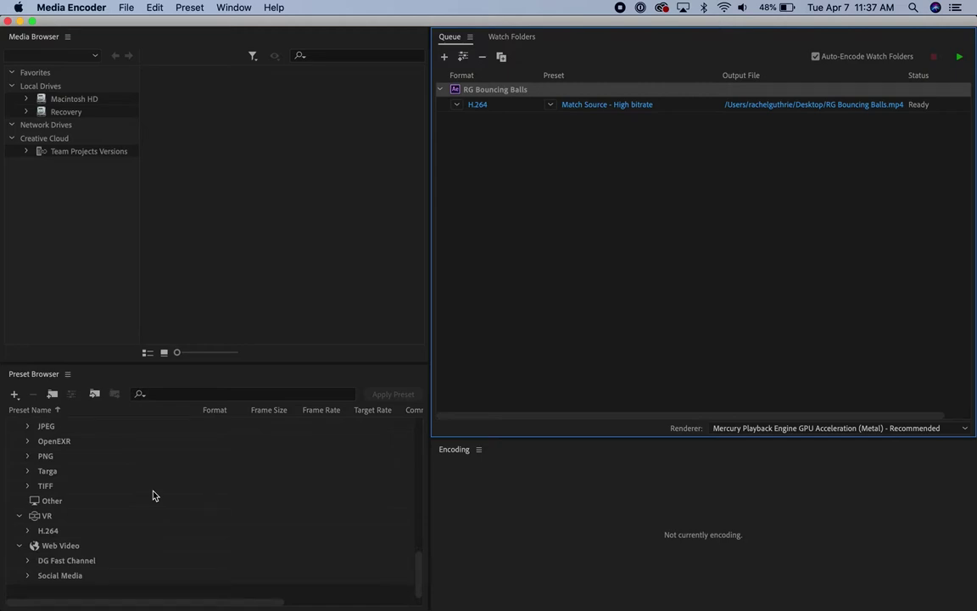
pyautogui.click(28, 576)
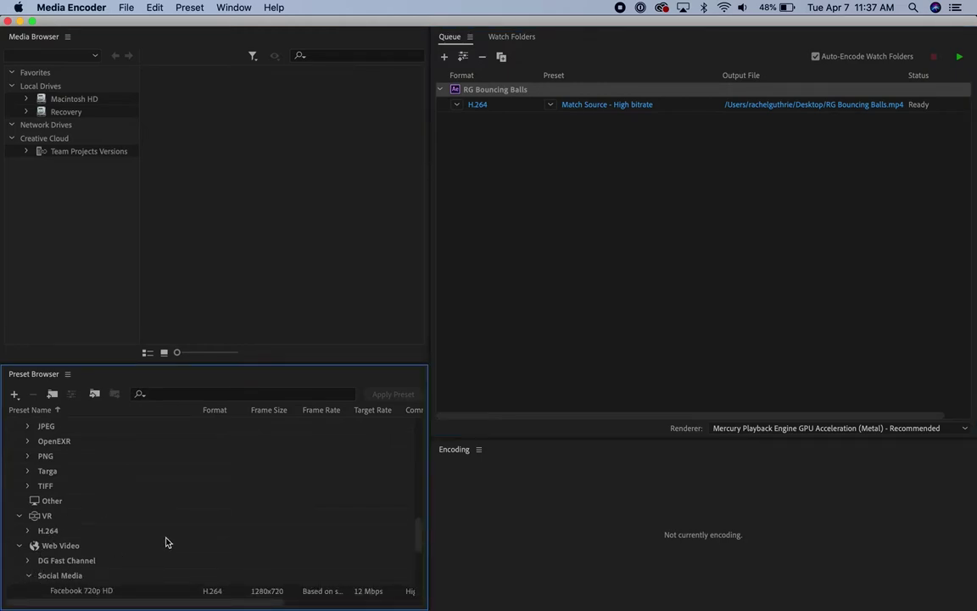
pyautogui.scroll(-4, 168, 543)
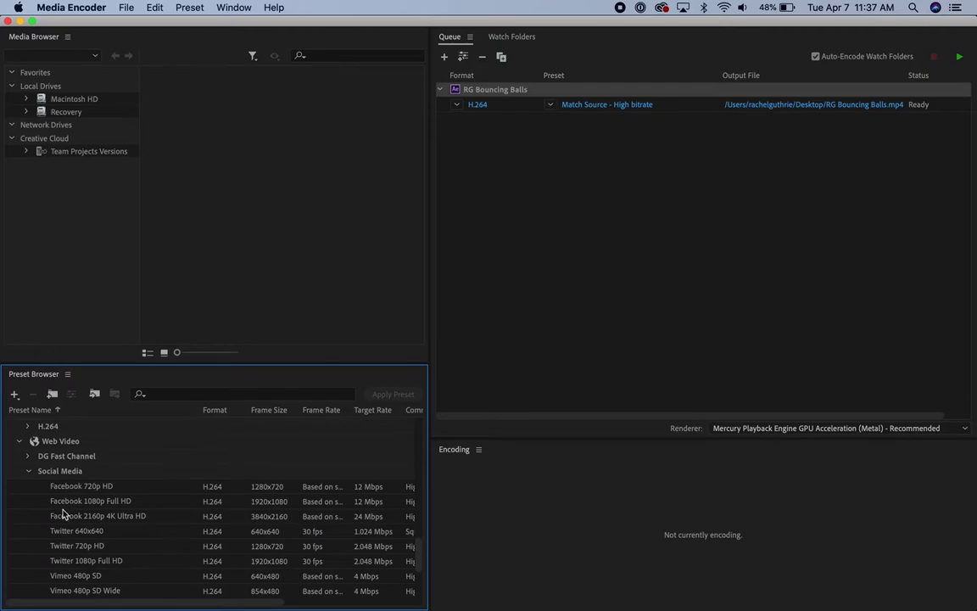
pyautogui.scroll(-5, 68, 572)
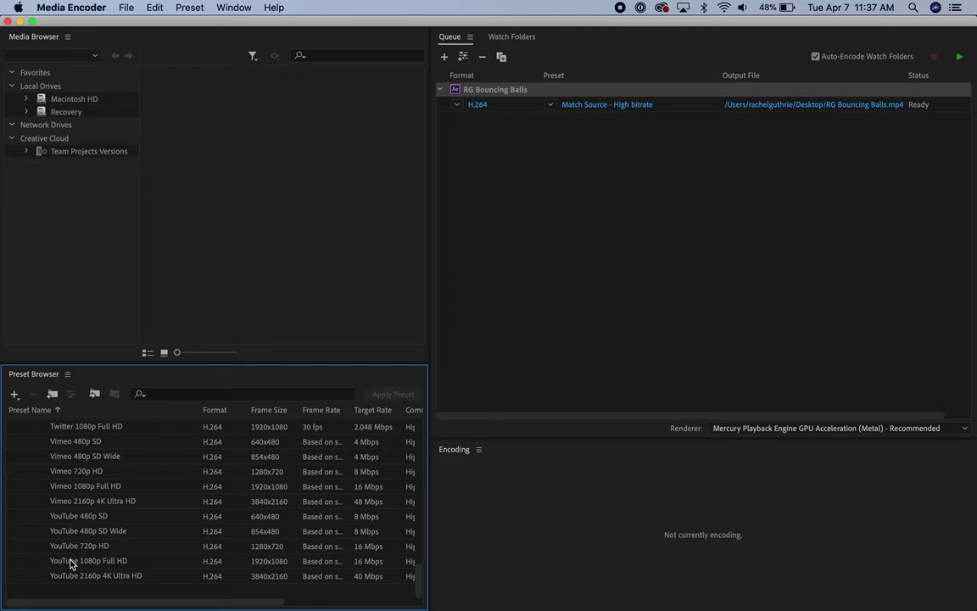
pyautogui.moveTo(71, 564)
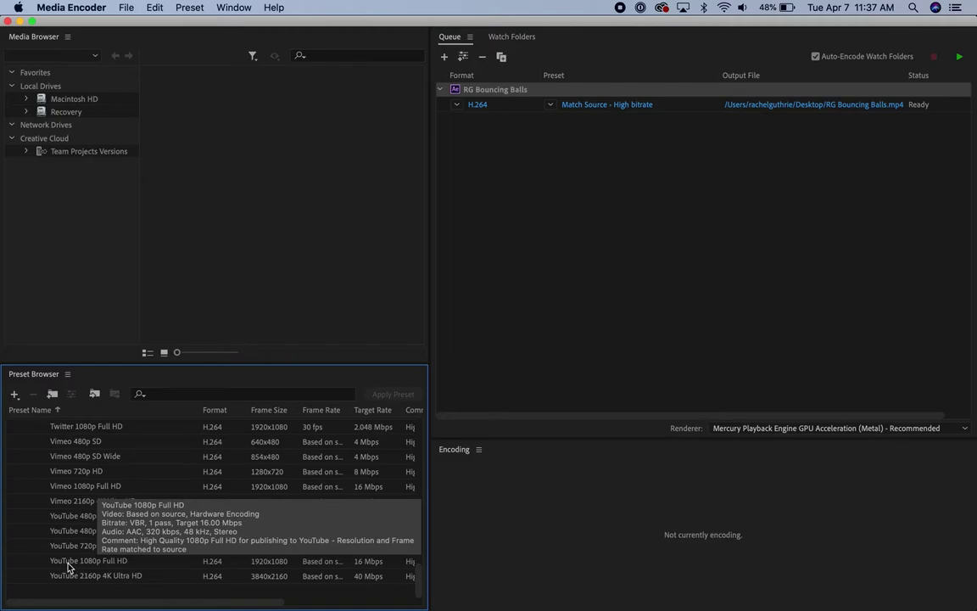
pyautogui.click(70, 566)
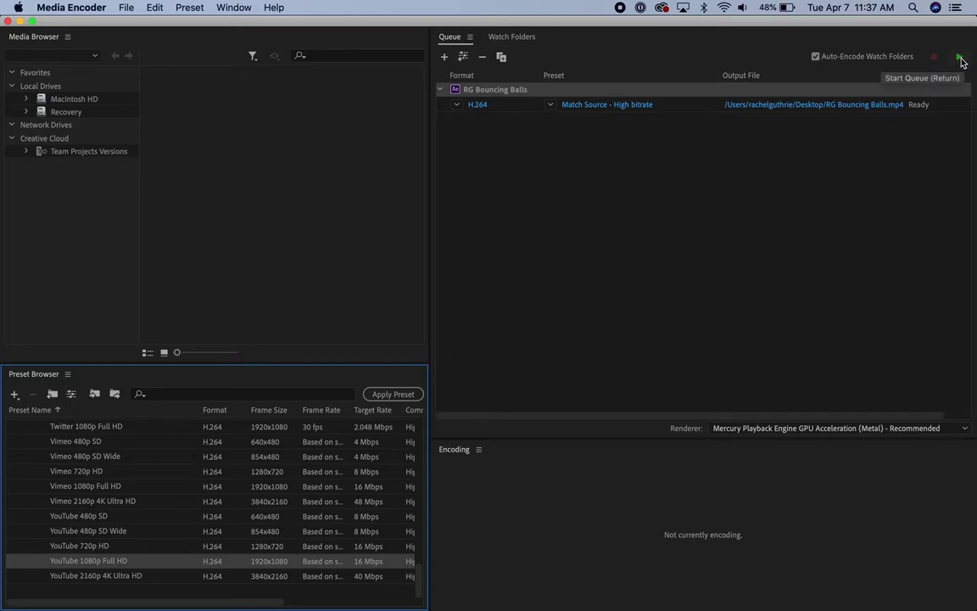
# Step: Render RG Bouncing Balls.mp4 with Start Queue, then minimize Media Encoder and switch to Chrome
pyautogui.click(962, 59)
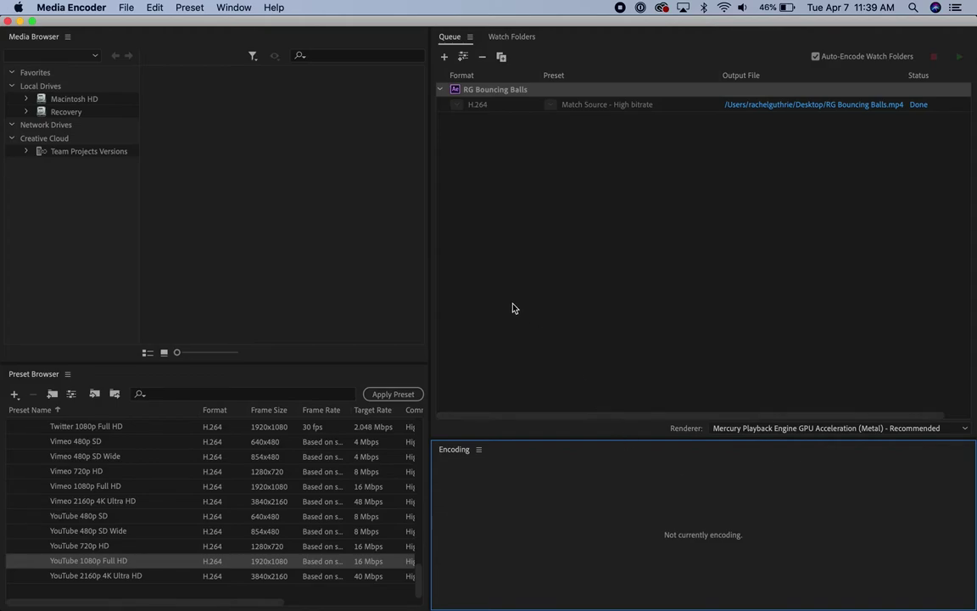
pyautogui.click(20, 22)
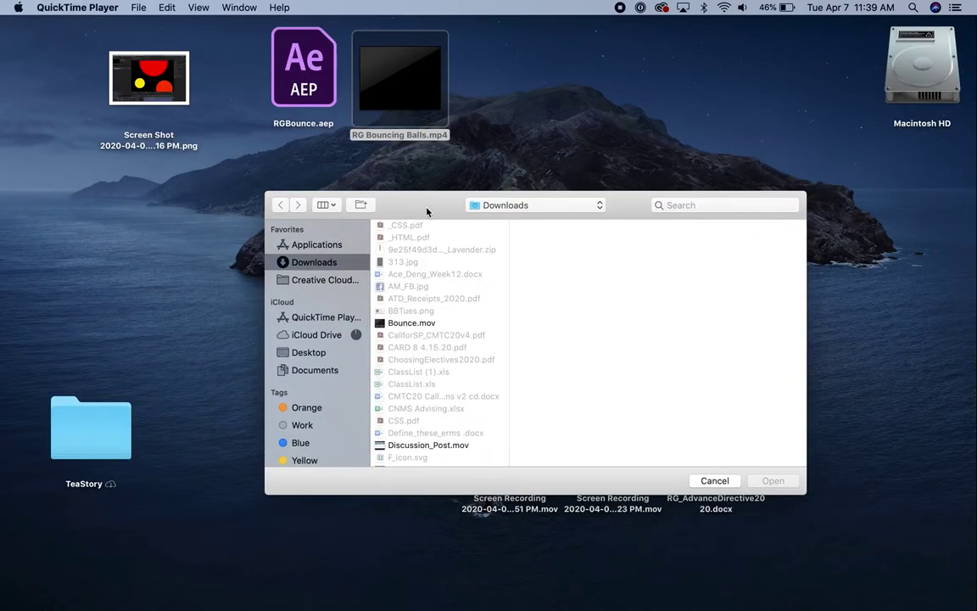
pyautogui.moveTo(415, 80)
pyautogui.moveTo(421, 606)
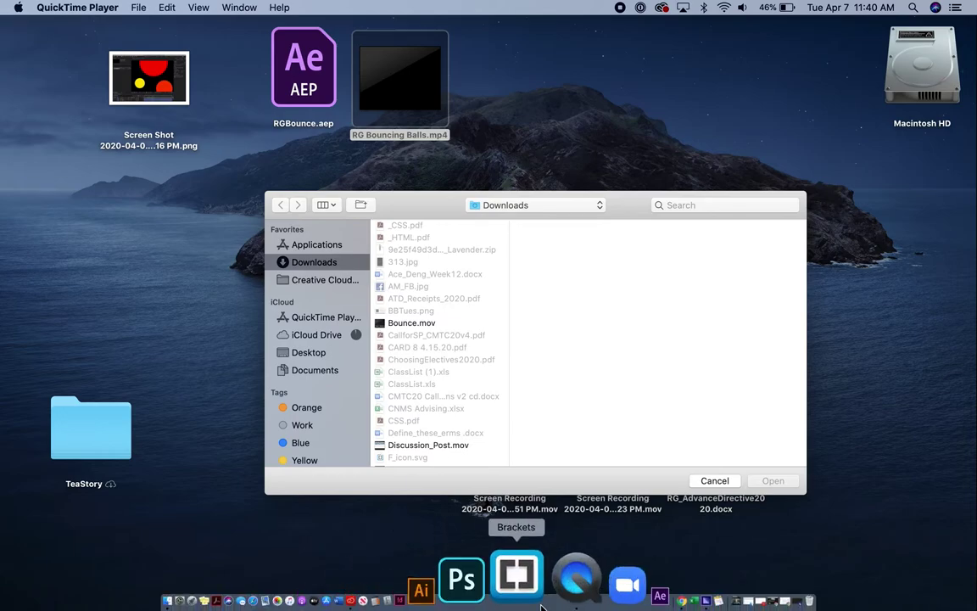
pyautogui.click(588, 606)
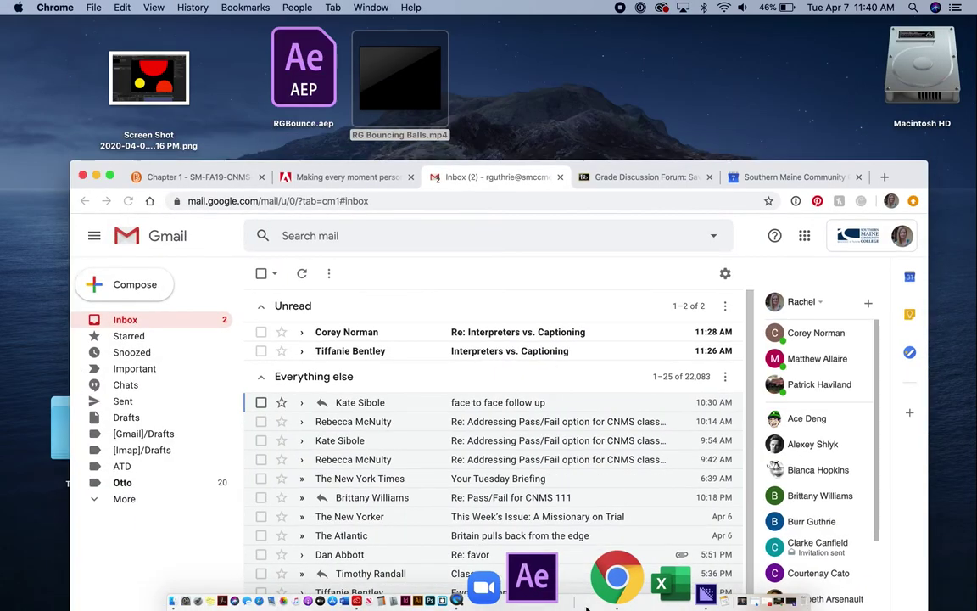
# Step: Search 'Youtube' in a new Chrome tab to reach the user's channel home page
pyautogui.click(884, 176)
pyautogui.write('Yout')
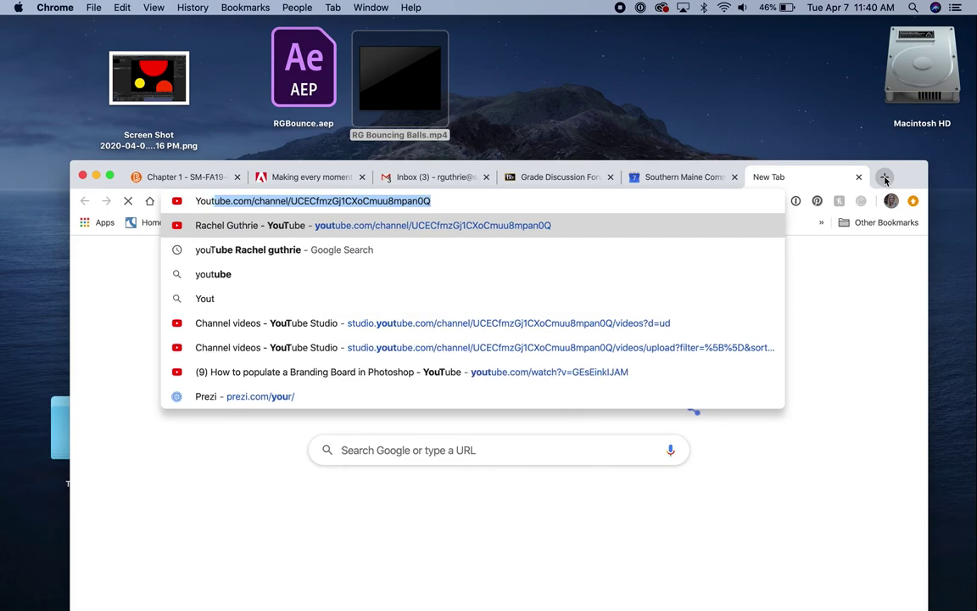
pyautogui.write('ube')
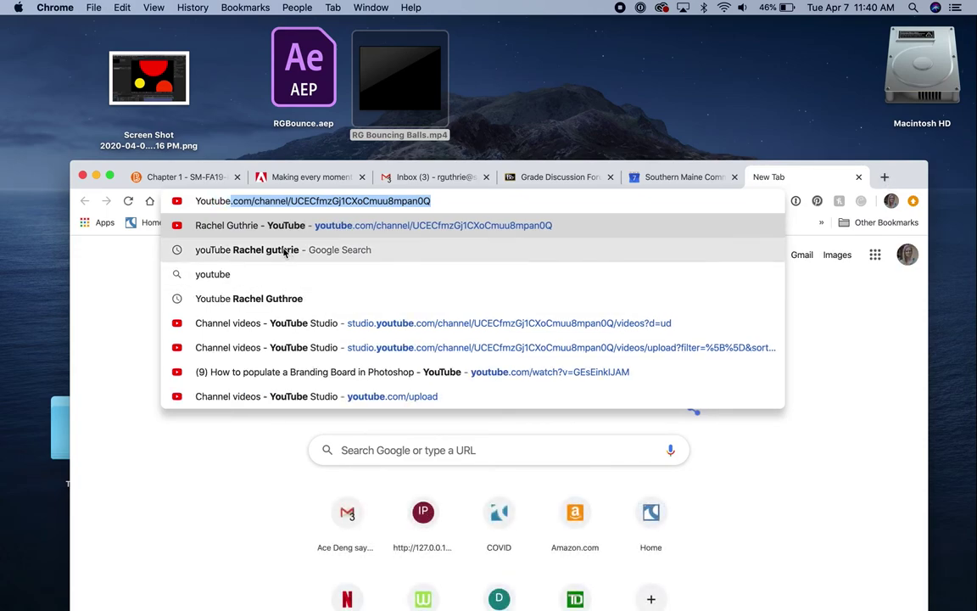
pyautogui.click(267, 306)
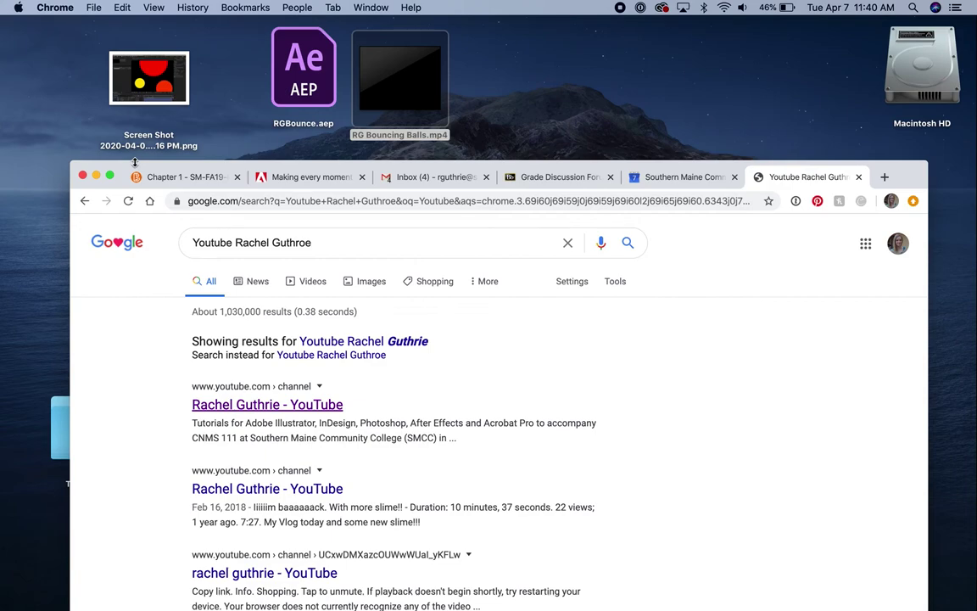
pyautogui.moveTo(119, 168); pyautogui.dragTo(53, 25)
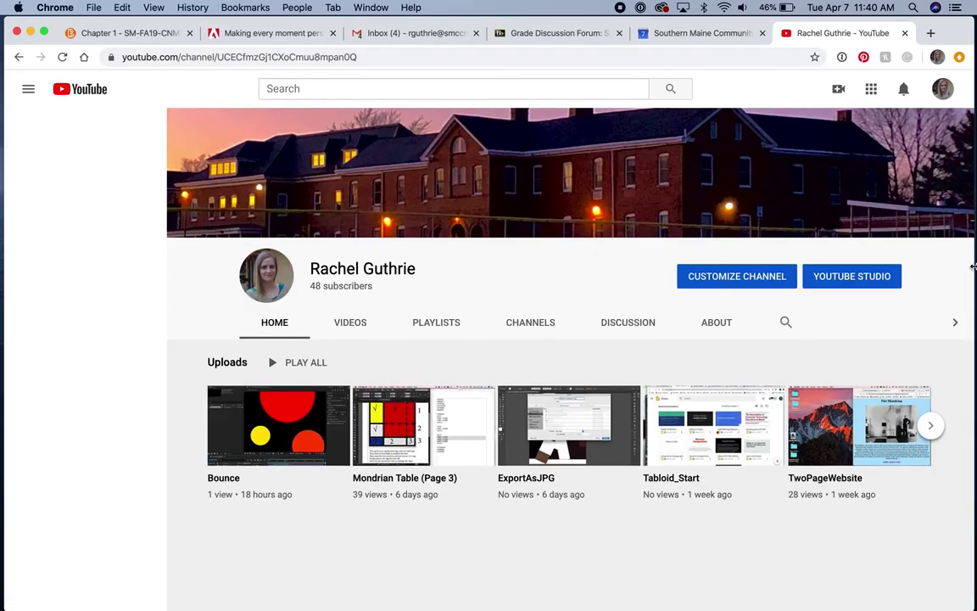
# Step: Upload RG Bouncing Balls.mp4 from the Desktop through Create > Upload video
pyautogui.click(843, 94)
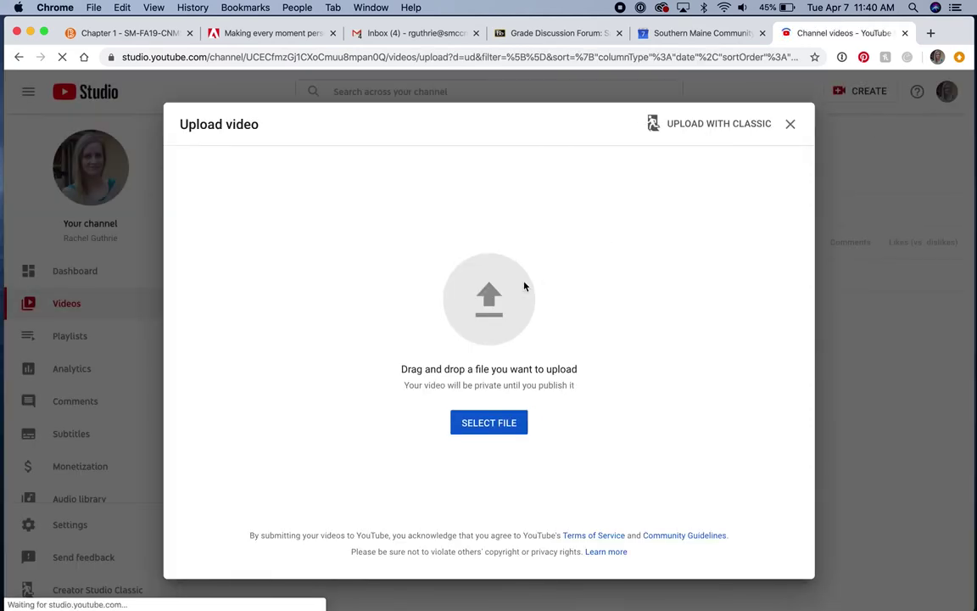
pyautogui.click(490, 305)
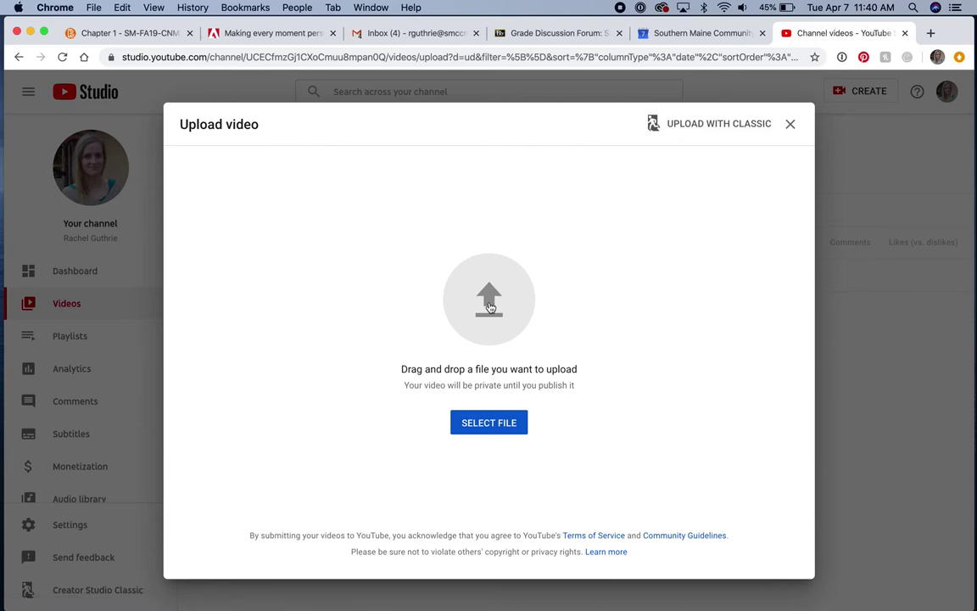
pyautogui.click(490, 422)
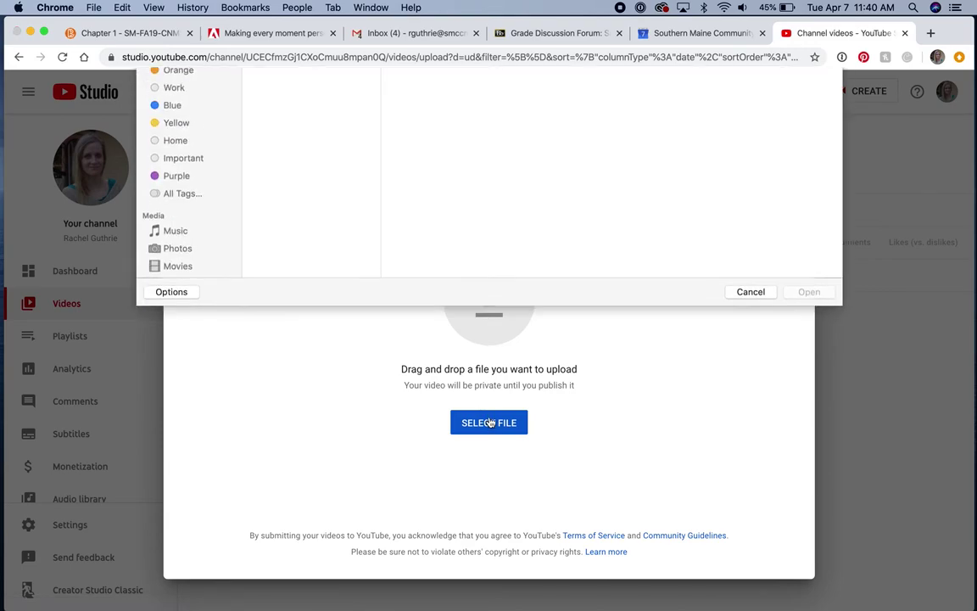
pyautogui.click(322, 115)
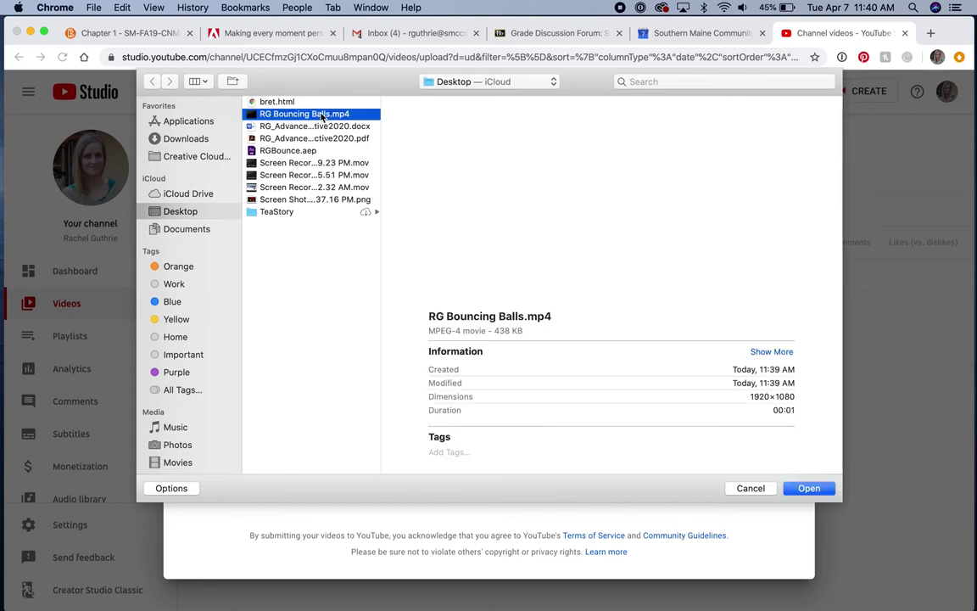
pyautogui.click(810, 489)
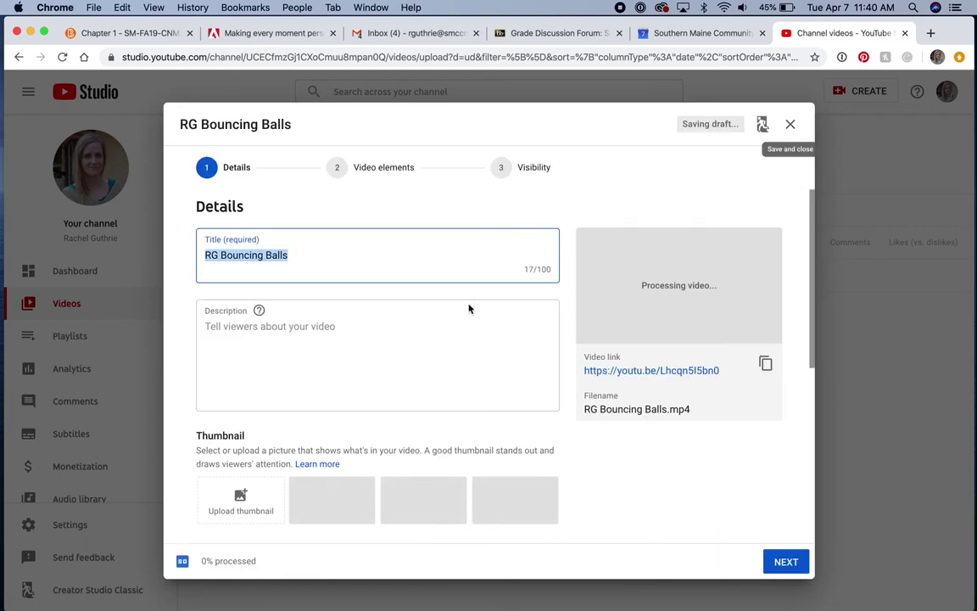
# Step: Add the video to the CNMS 111 playlist
pyautogui.scroll(-5, 365, 355)
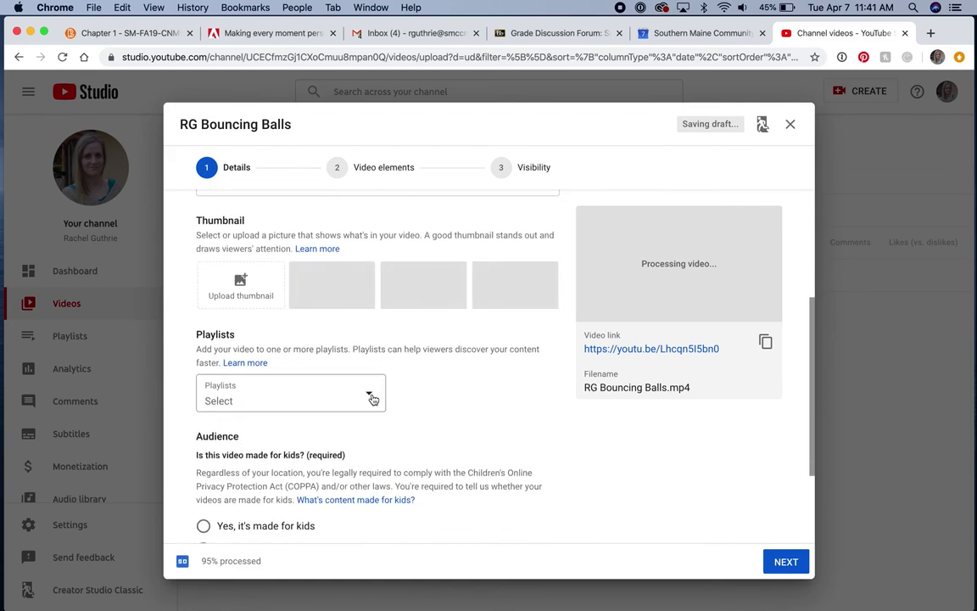
pyautogui.click(372, 397)
pyautogui.click(259, 330)
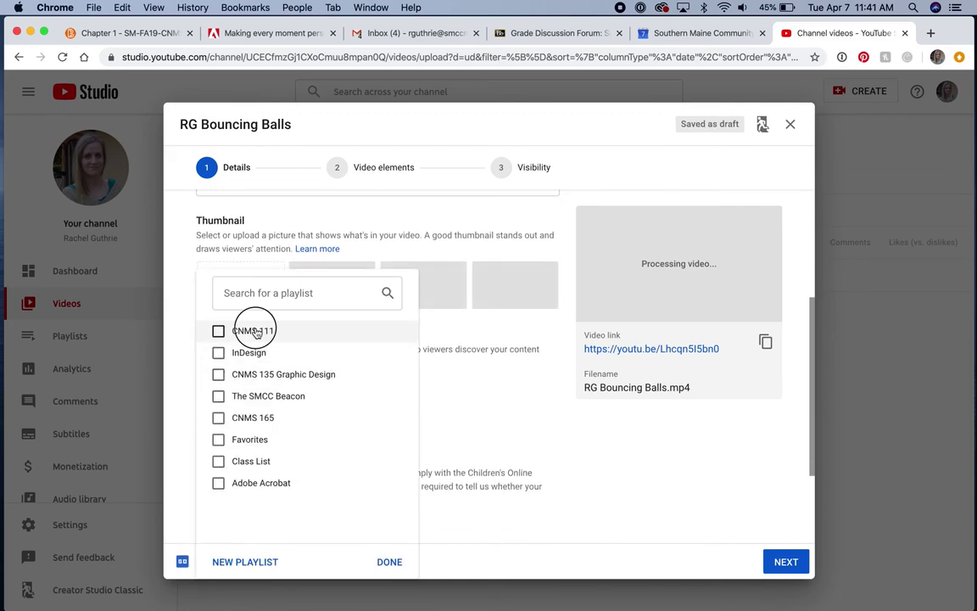
pyautogui.click(390, 561)
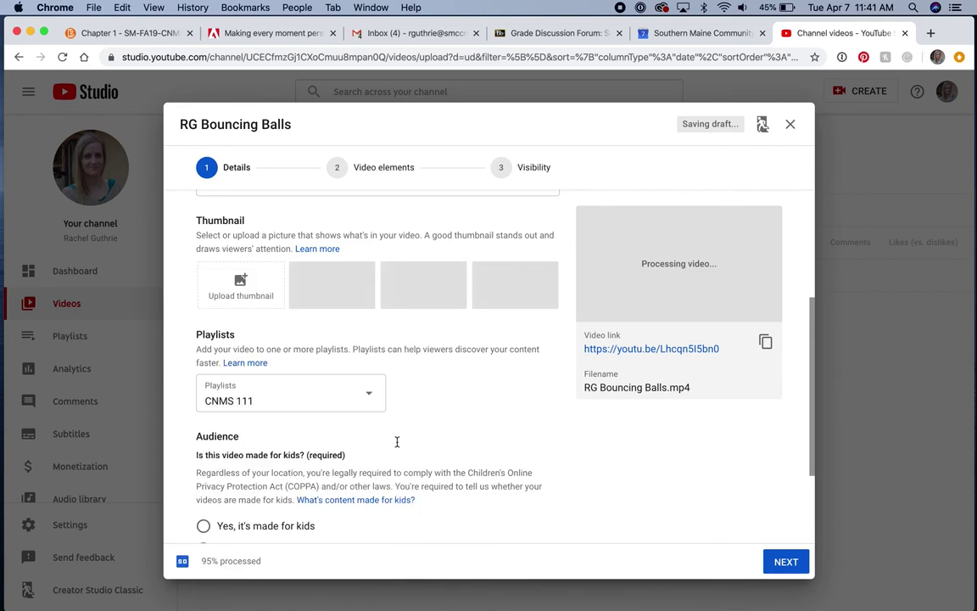
# Step: Set the audience to 'Yes, it's made for kids'
pyautogui.scroll(-3, 212, 505)
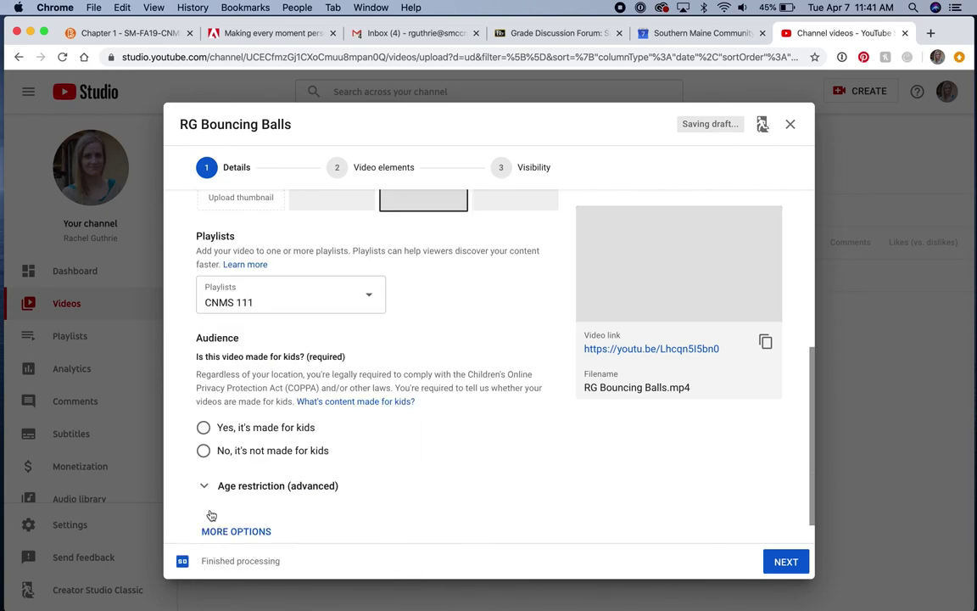
pyautogui.click(204, 428)
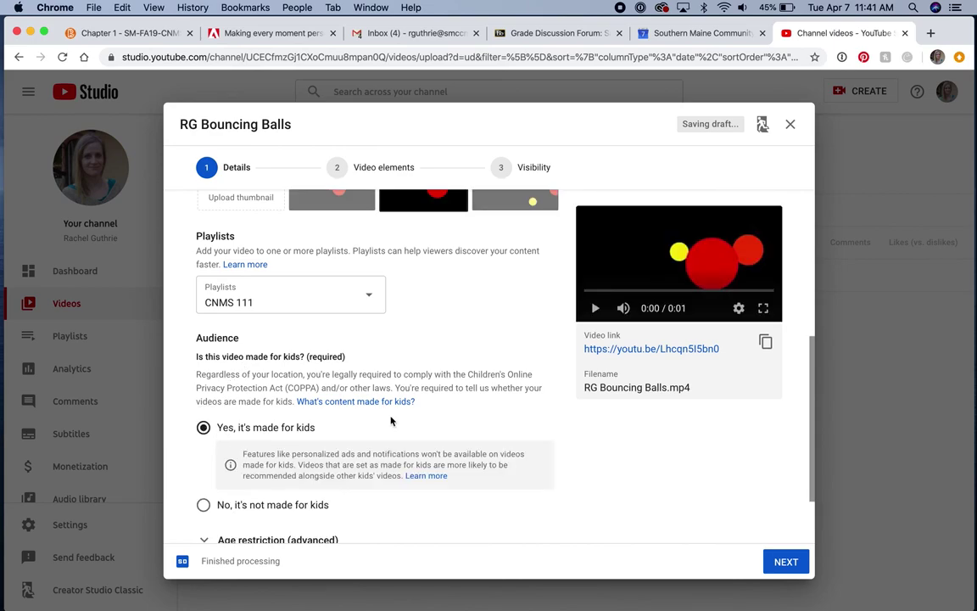
pyautogui.scroll(-2, 556, 484)
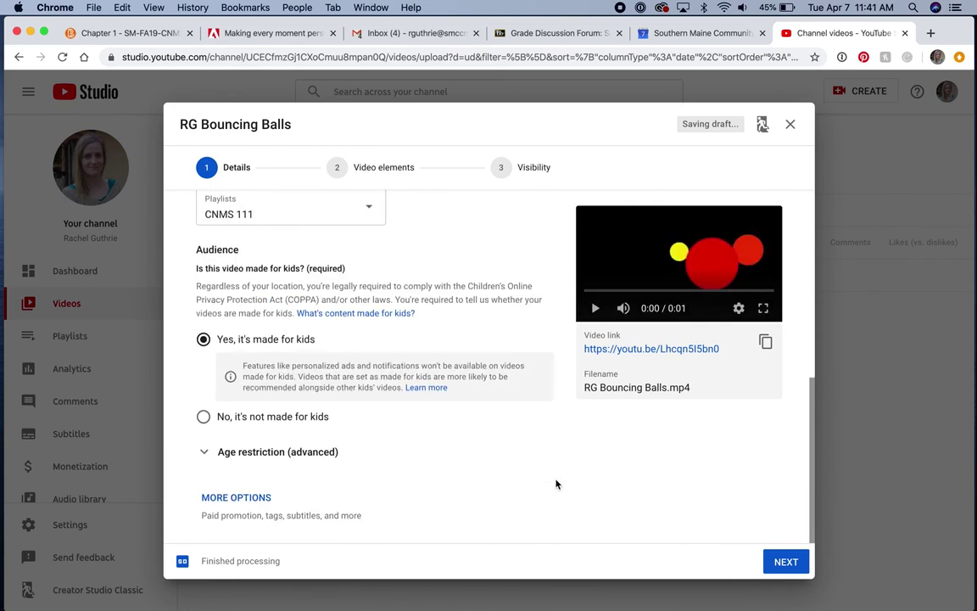